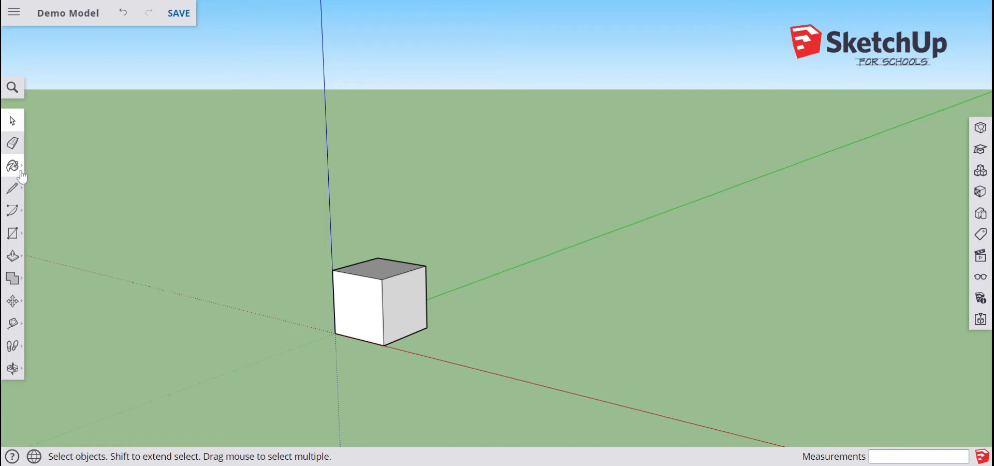
# Switch to the Paint Bucket and purge unused colours from the in-model materials, leaving Color D08.
pyautogui.click(18, 169)
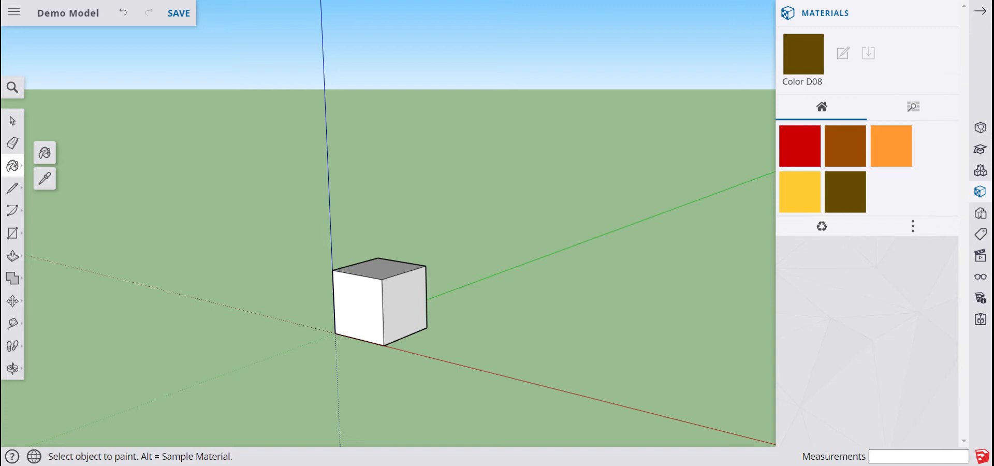
pyautogui.click(833, 237)
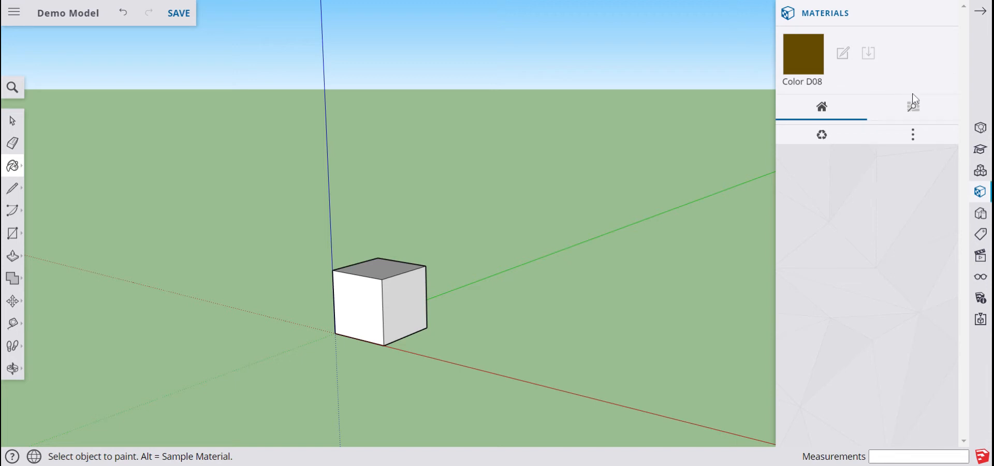
# List the material library categories, from 3d Printing through Roofing and Stone.
pyautogui.click(914, 109)
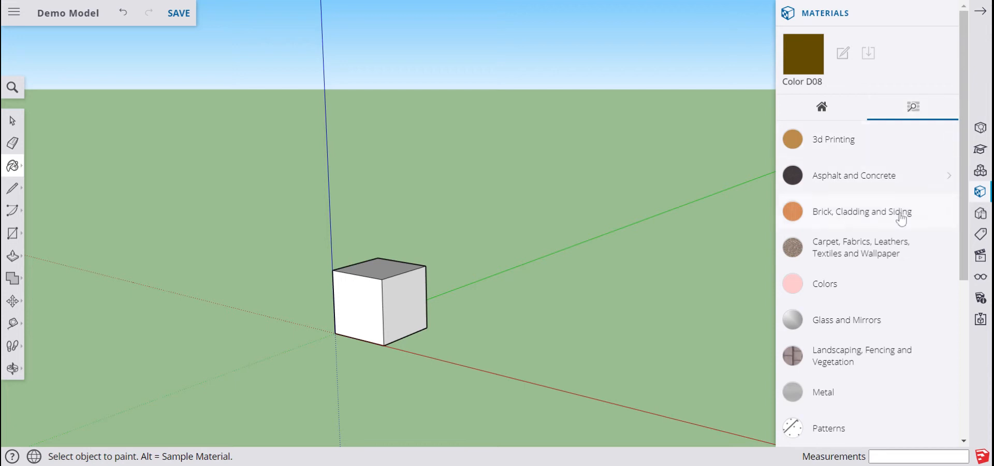
pyautogui.scroll(-1, 874, 282)
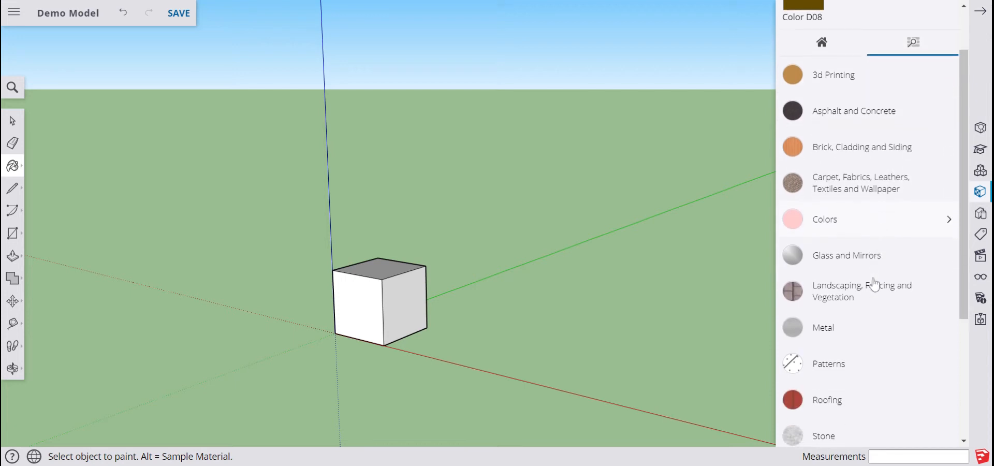
# Paint the cube's right face with Translucent Glass Safety from the Glass and Mirrors category.
pyautogui.click(825, 264)
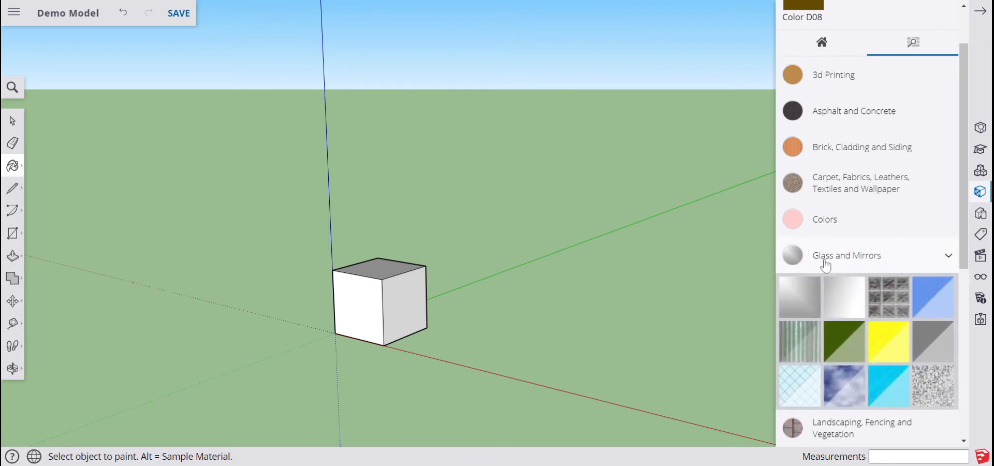
pyautogui.click(797, 392)
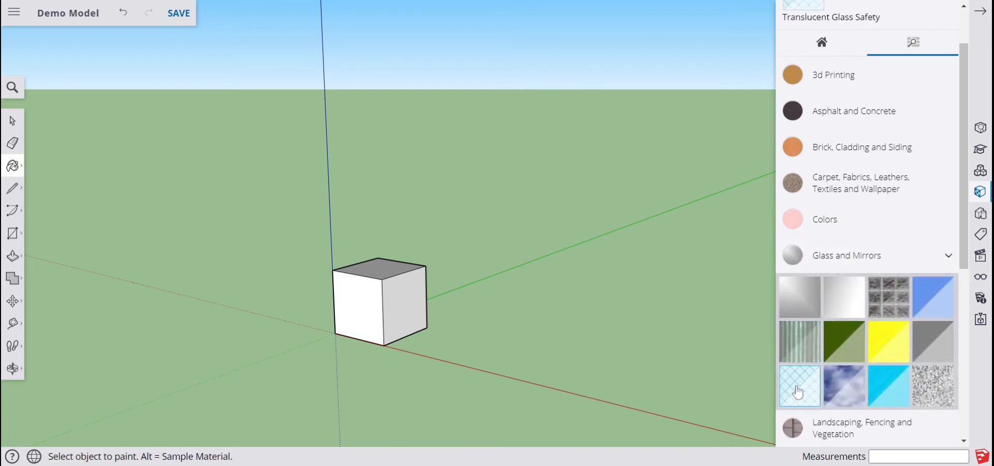
pyautogui.click(420, 303)
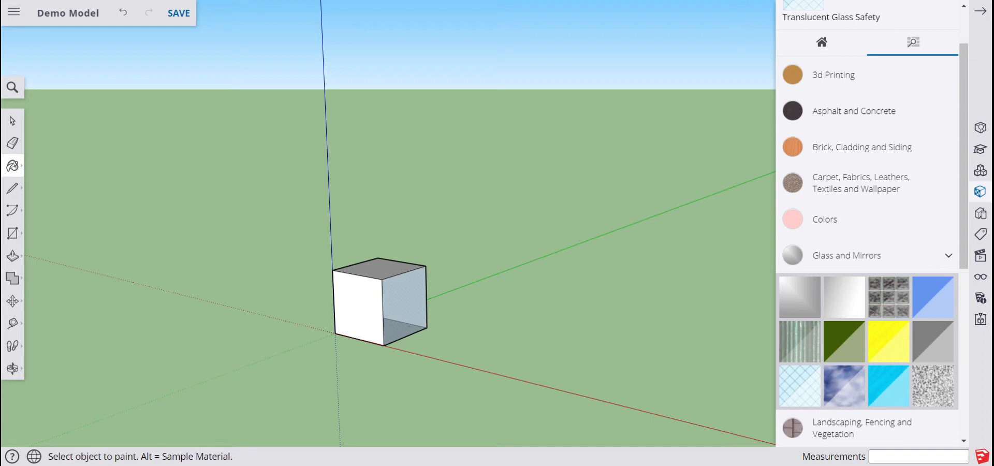
pyautogui.click(831, 257)
# Paint the cube's top and front faces dark green from the Colors category.
pyautogui.click(832, 233)
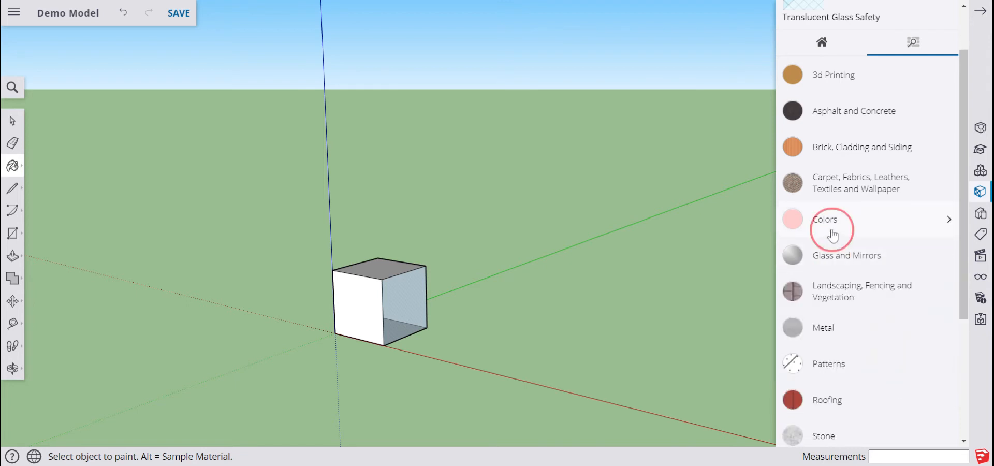
pyautogui.scroll(-2, 845, 321)
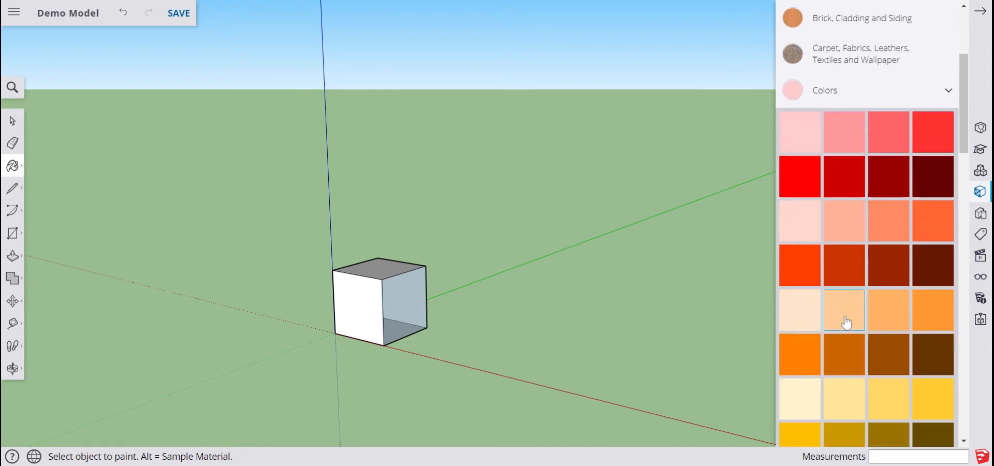
pyautogui.scroll(-2, 846, 322)
pyautogui.scroll(-1, 819, 380)
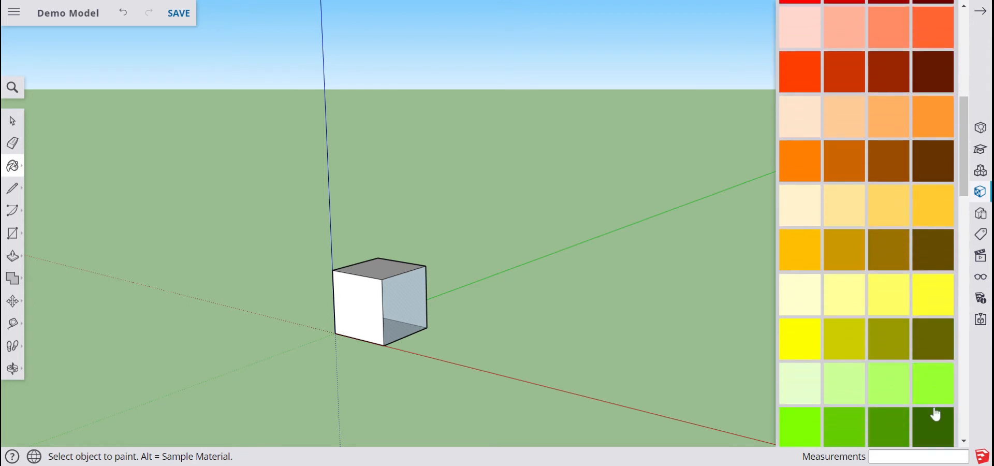
pyautogui.scroll(-1, 935, 414)
pyautogui.click(935, 373)
pyautogui.click(377, 261)
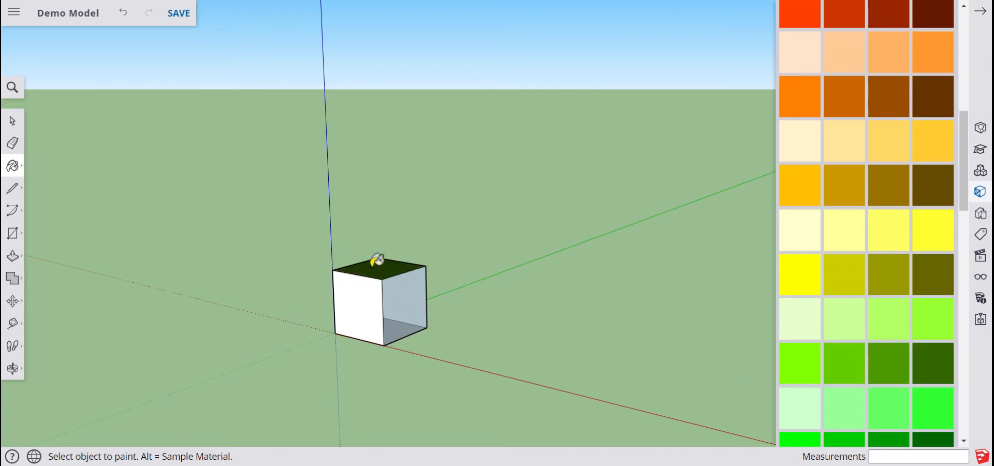
pyautogui.click(363, 313)
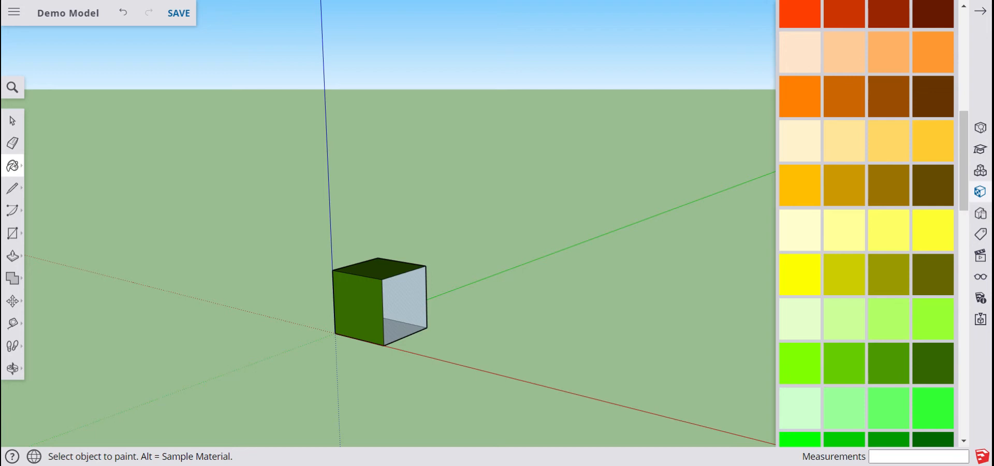
# Repaint the cube's top face yellow.
pyautogui.click(787, 269)
pyautogui.click(389, 270)
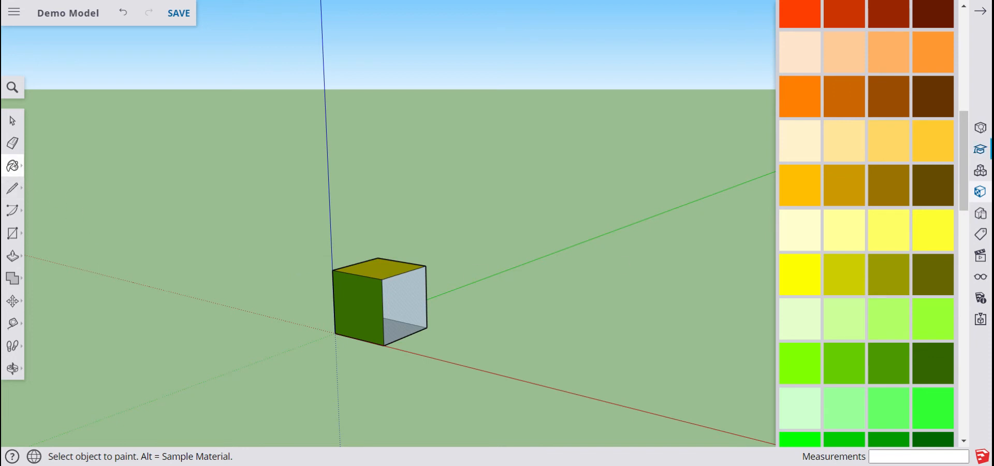
pyautogui.scroll(5, 951, 169)
pyautogui.scroll(3, 950, 170)
pyautogui.scroll(-1, 880, 202)
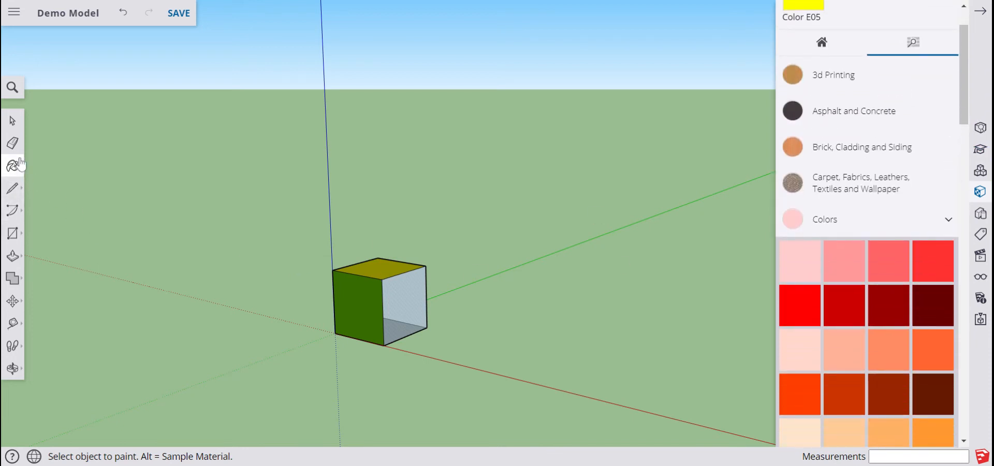
# Sample the front face's dark green with the Eyedropper onto the top face, then list in-model materials.
pyautogui.click(32, 173)
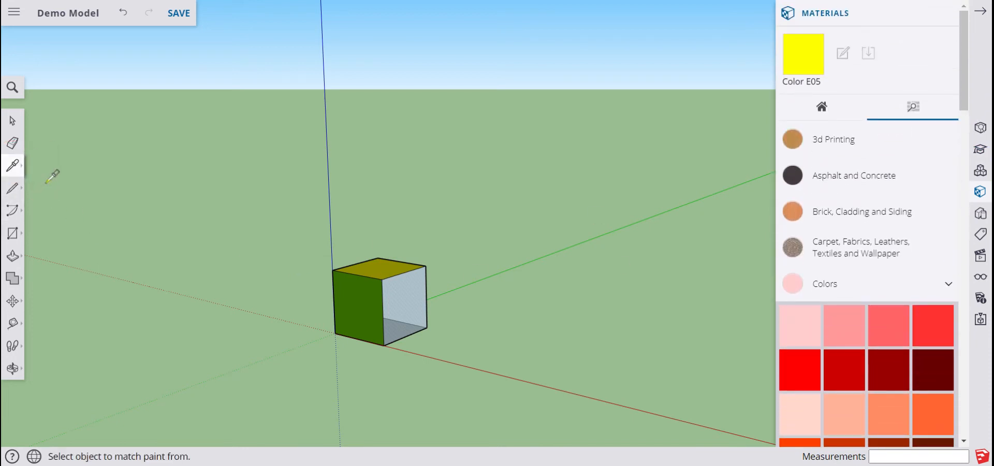
pyautogui.click(354, 296)
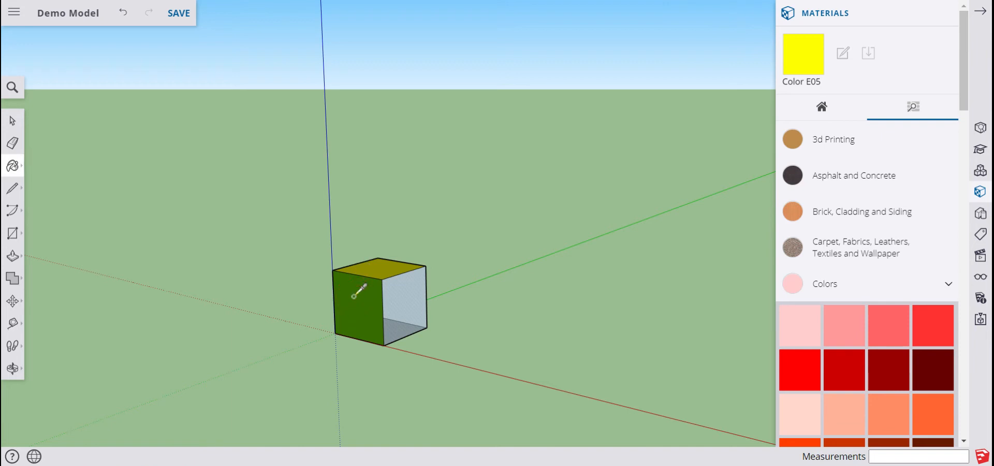
pyautogui.click(374, 265)
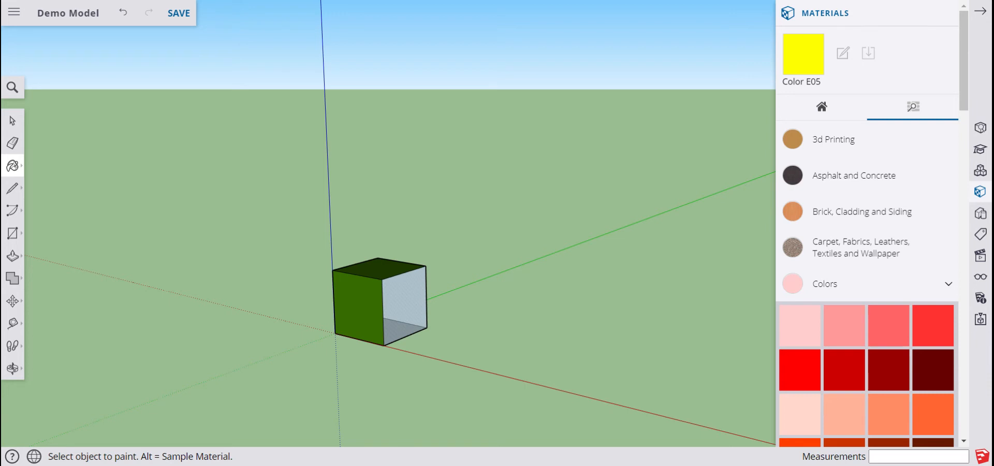
pyautogui.click(821, 106)
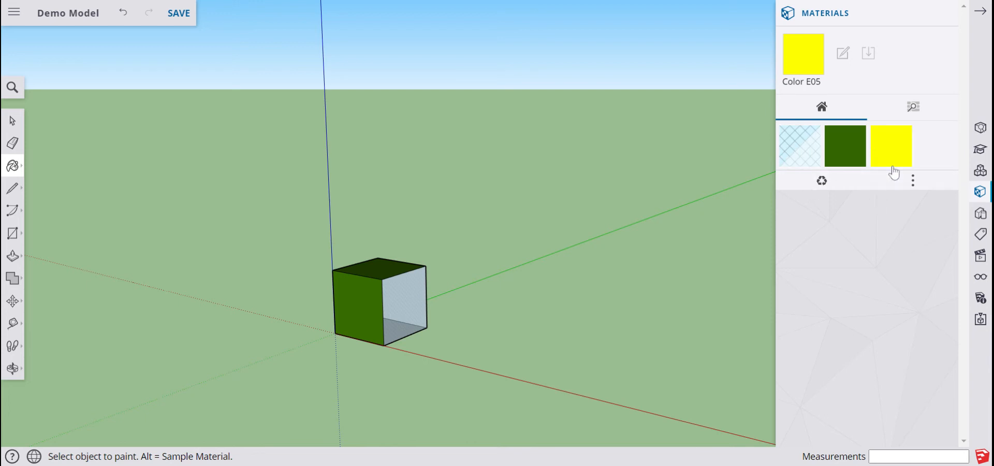
# Paint the top and front faces Color E05 yellow, purge unused materials, and show Paint Bucket help.
pyautogui.click(875, 155)
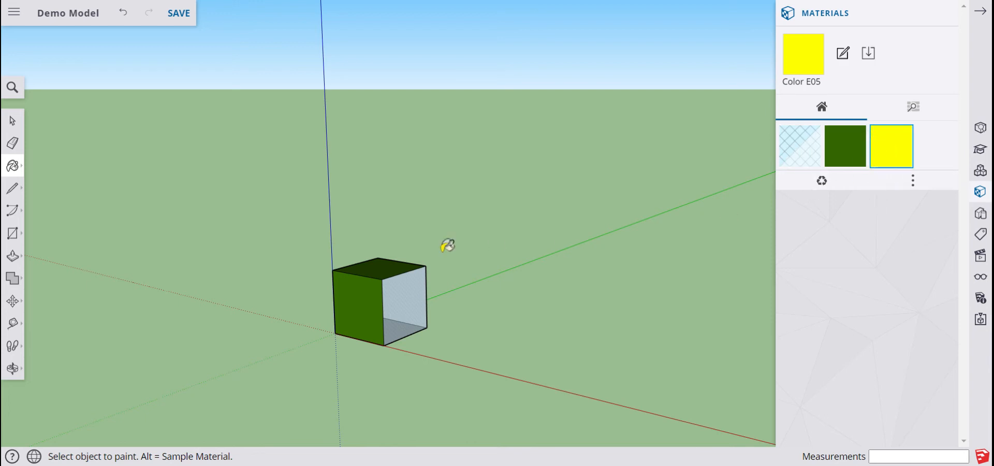
pyautogui.click(376, 264)
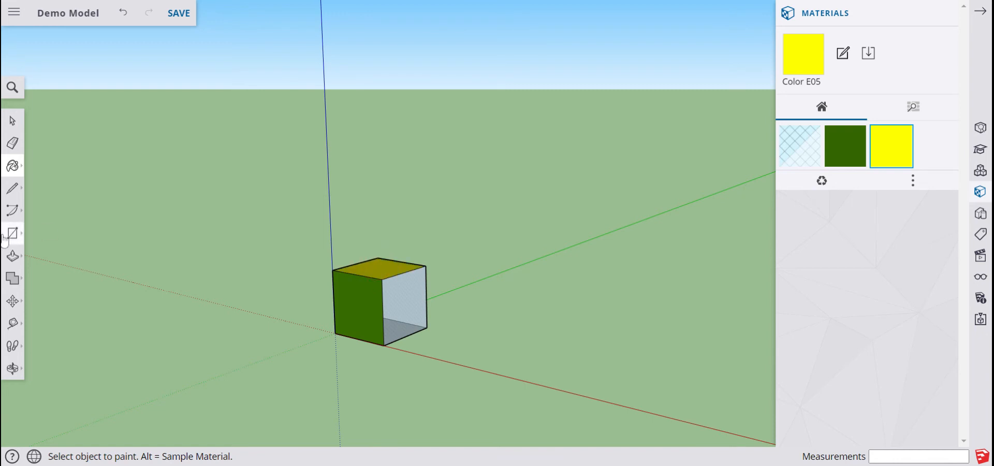
pyautogui.click(369, 306)
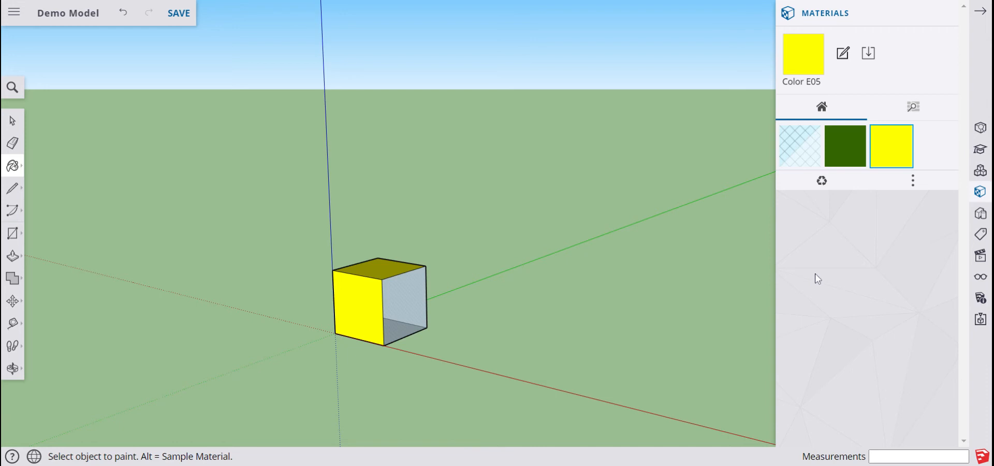
pyautogui.click(822, 181)
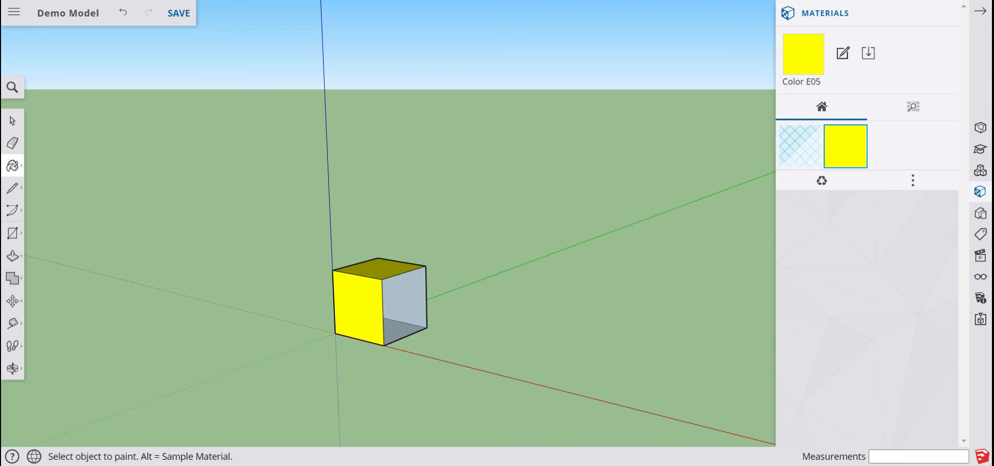
pyautogui.click(980, 150)
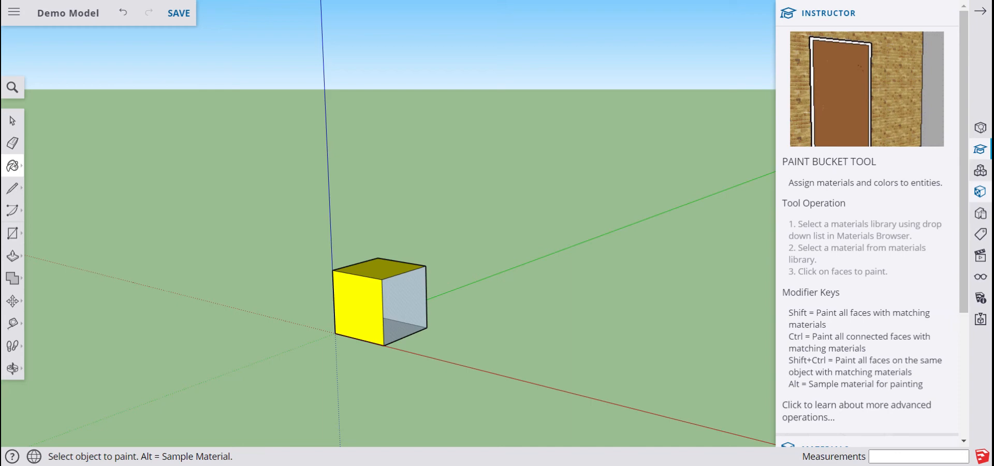
# Alt-sample the glass side, then Shift+Ctrl-click the yellow top to repaint matching faces with glass.
pyautogui.press('alt')
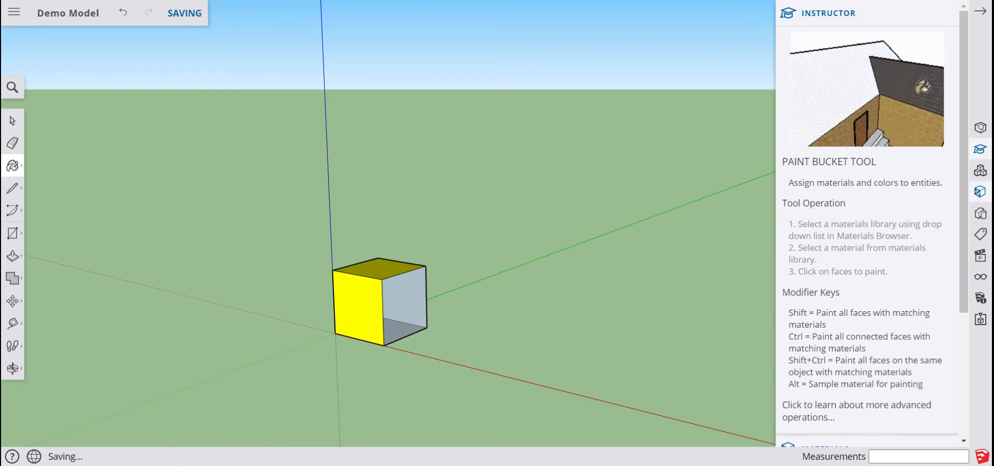
pyautogui.press('ctrl')
pyautogui.press('shift')
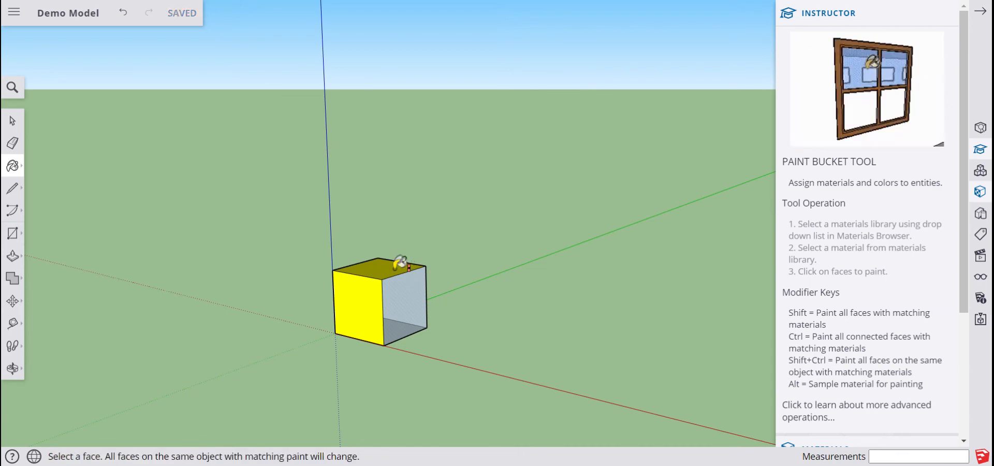
pyautogui.keyDown('ctrl'); pyautogui.keyDown('shift'); pyautogui.click(399, 264); pyautogui.keyUp('shift'); pyautogui.keyUp('ctrl')
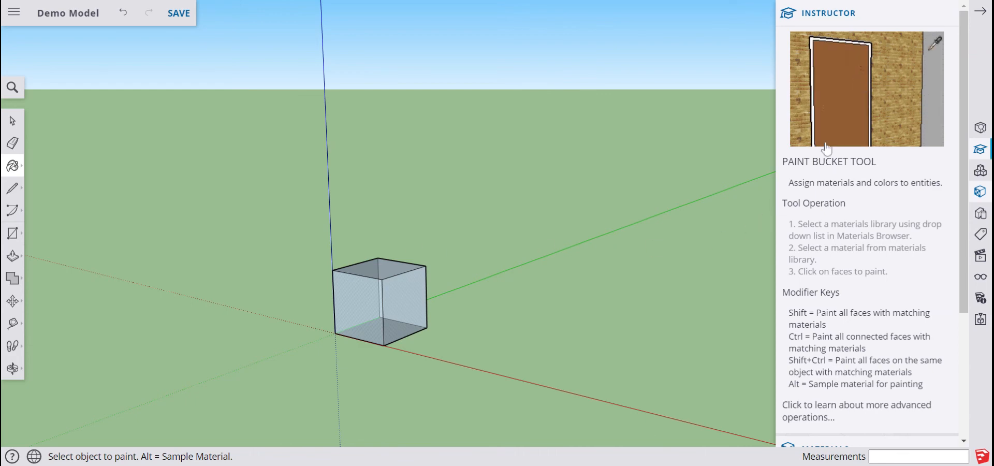
# Ctrl-paint the whole glass cube dark green, then recolour all its faces bright yellow.
pyautogui.scroll(-3, 912, 282)
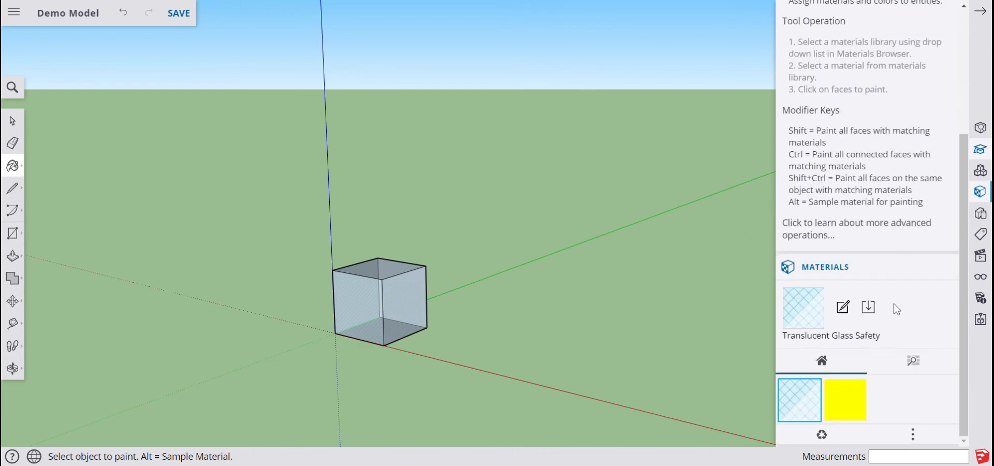
pyautogui.click(913, 360)
pyautogui.scroll(-5, 906, 365)
pyautogui.scroll(-8, 880, 366)
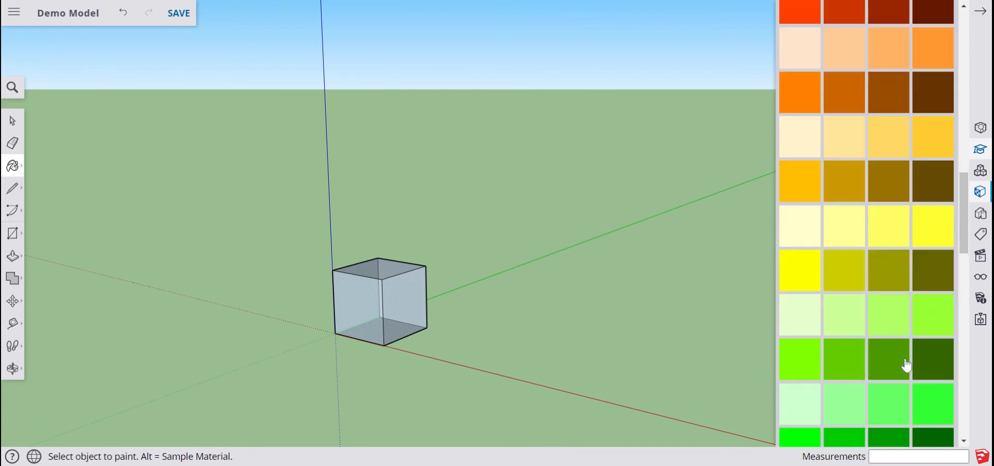
pyautogui.scroll(-2, 833, 370)
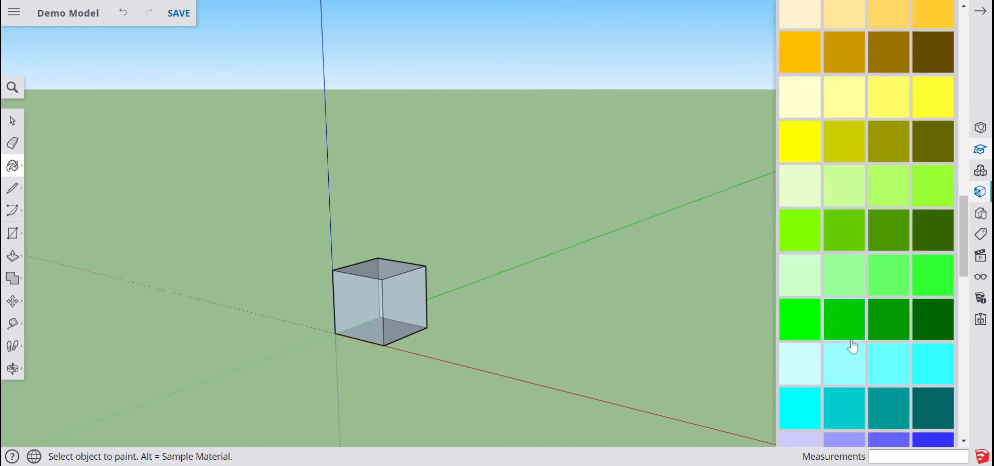
pyautogui.press('ctrl')
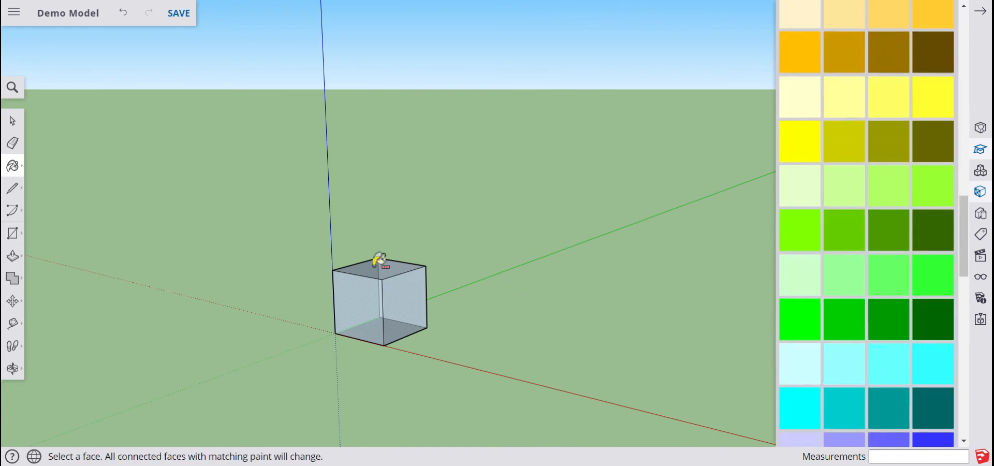
pyautogui.keyDown('ctrl'); pyautogui.click(376, 263); pyautogui.keyUp('ctrl')
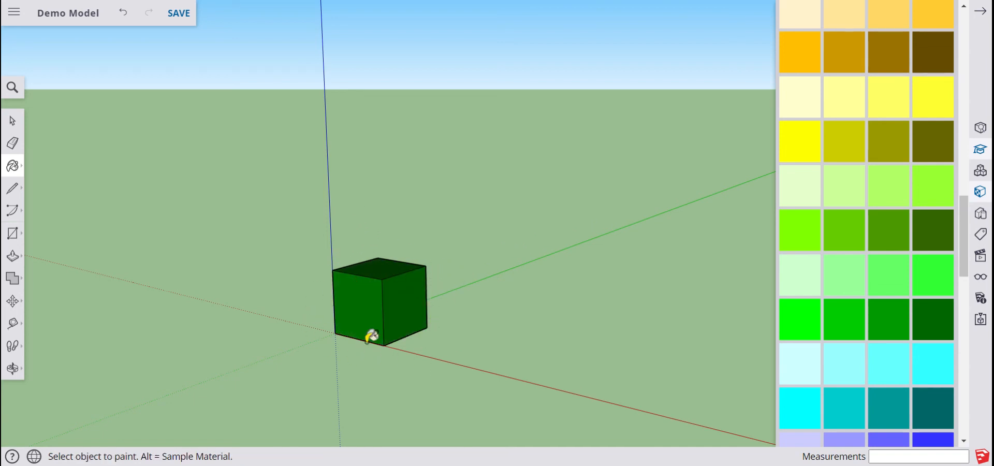
pyautogui.click(803, 136)
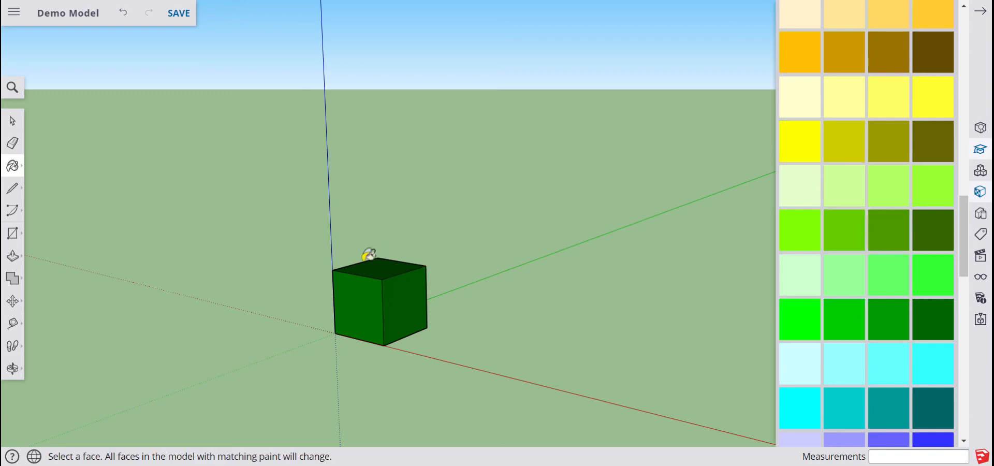
pyautogui.keyDown('shift'); pyautogui.click(378, 268); pyautogui.keyUp('shift')
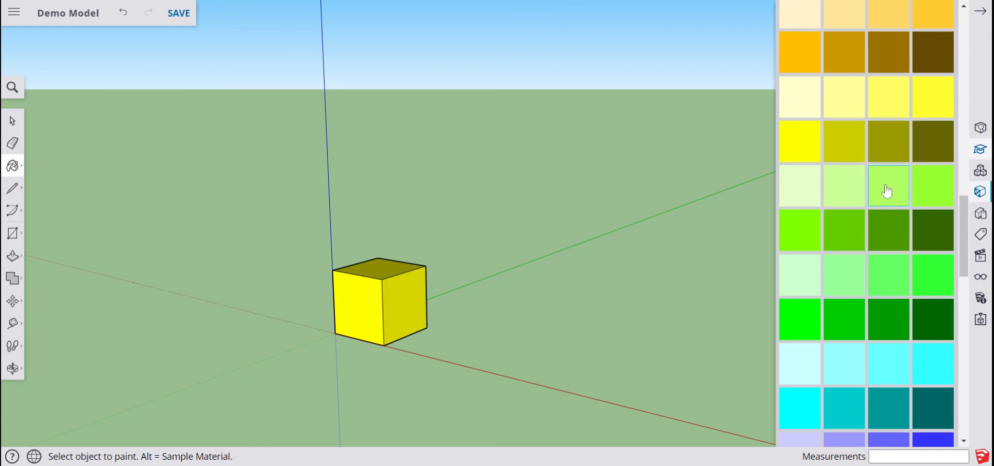
# Paint the front and right faces brown, then Shift-click to recolour both green together.
pyautogui.click(365, 292)
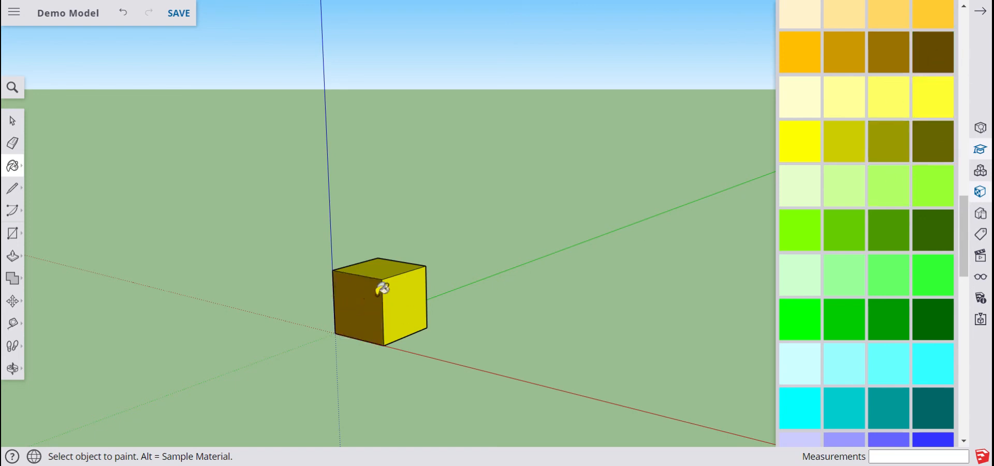
pyautogui.click(399, 285)
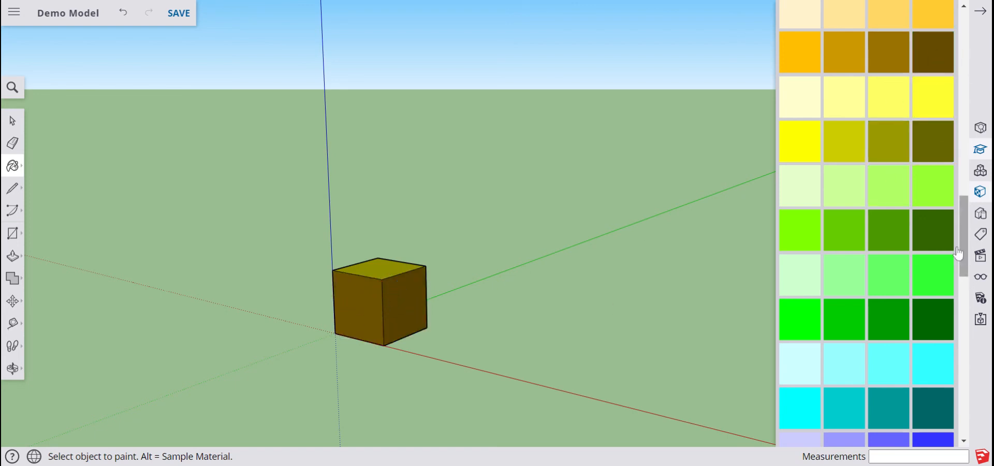
pyautogui.press('shift')
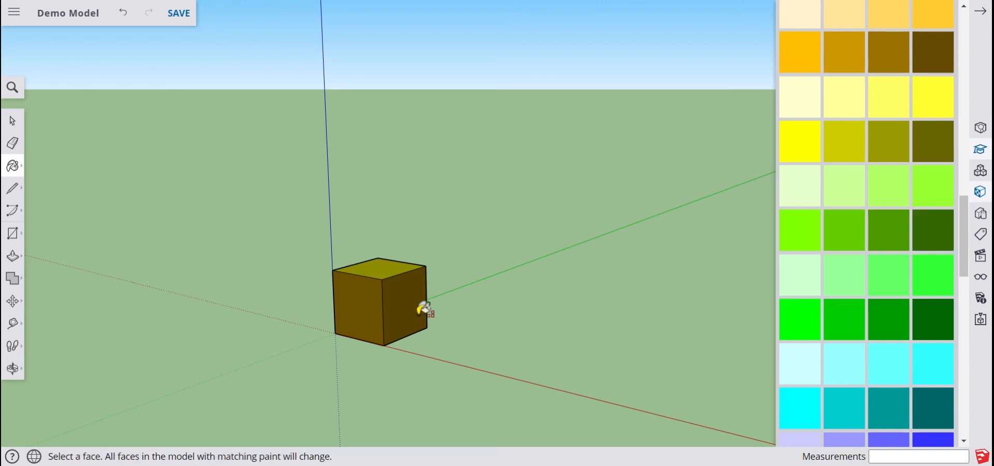
pyautogui.keyDown('shift'); pyautogui.click(398, 317); pyautogui.keyUp('shift')
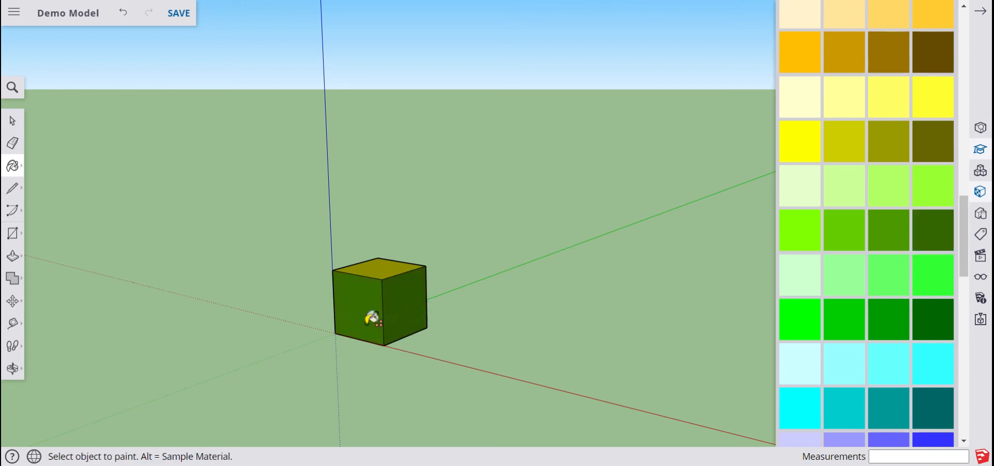